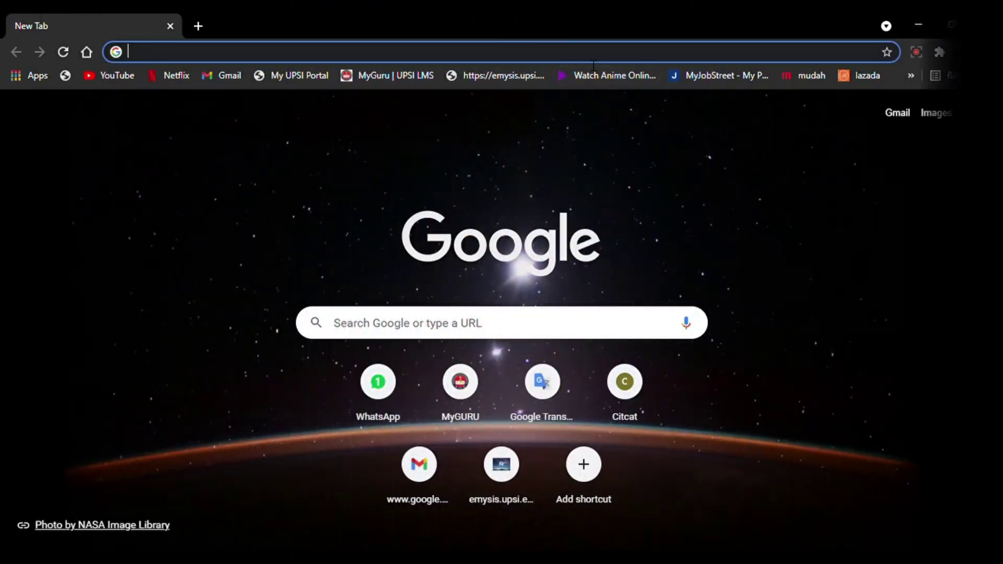
- Search for 'umlet' and go from umlet.com to the Change Log and Downloads page
left_click(593, 55)
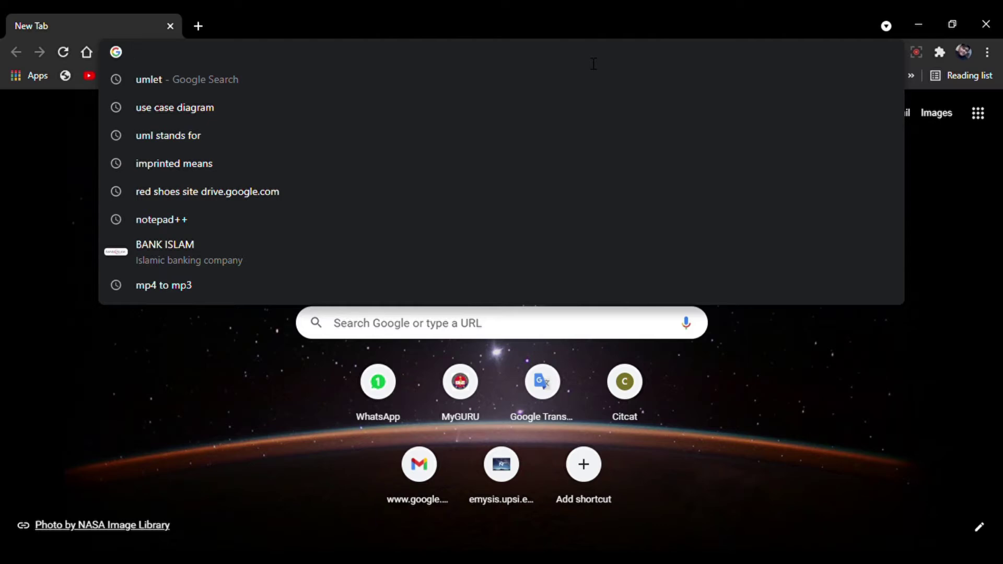
type("umlet")
key("Return")
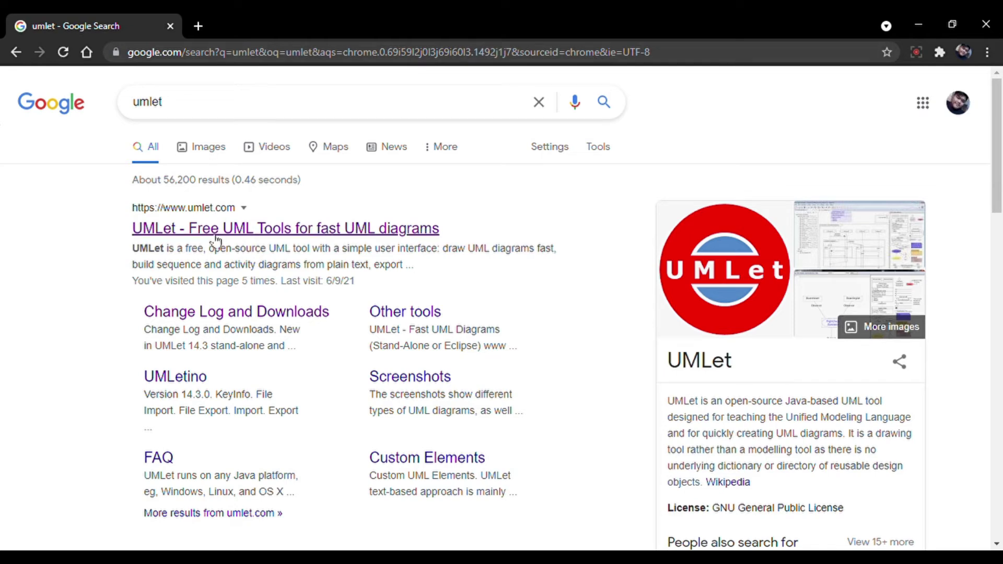
left_click(218, 230)
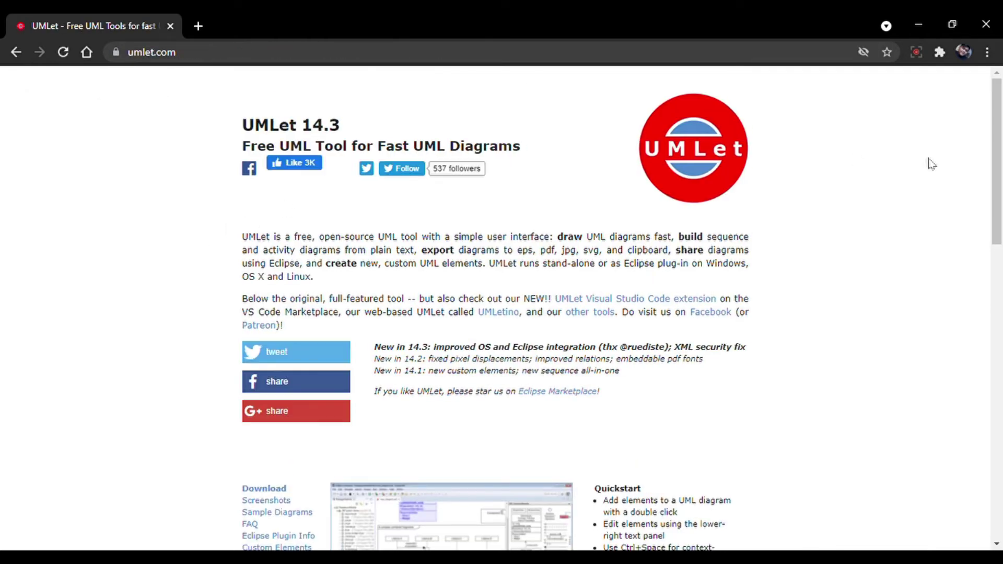
left_click_drag(996, 169, 995, 235)
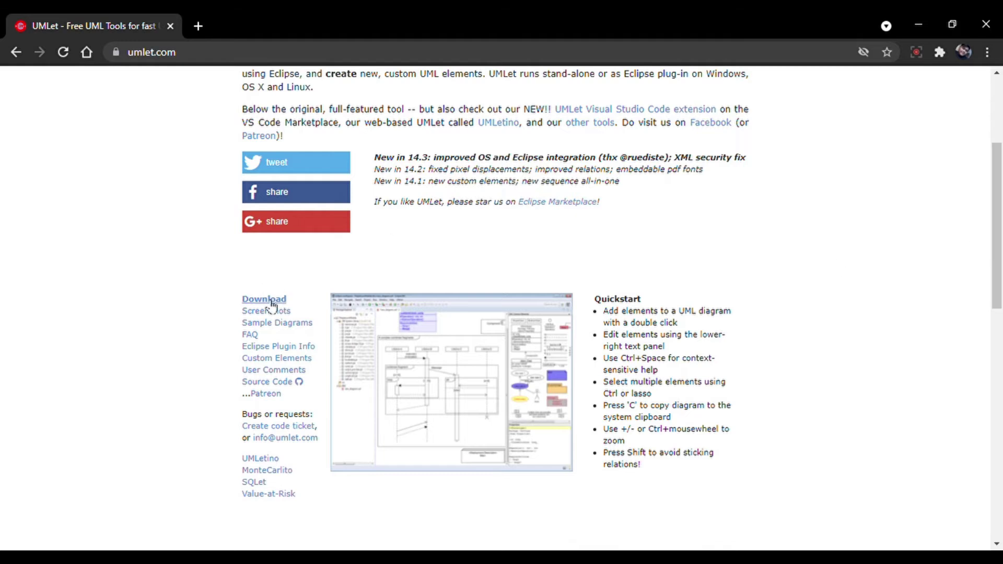
left_click(265, 299)
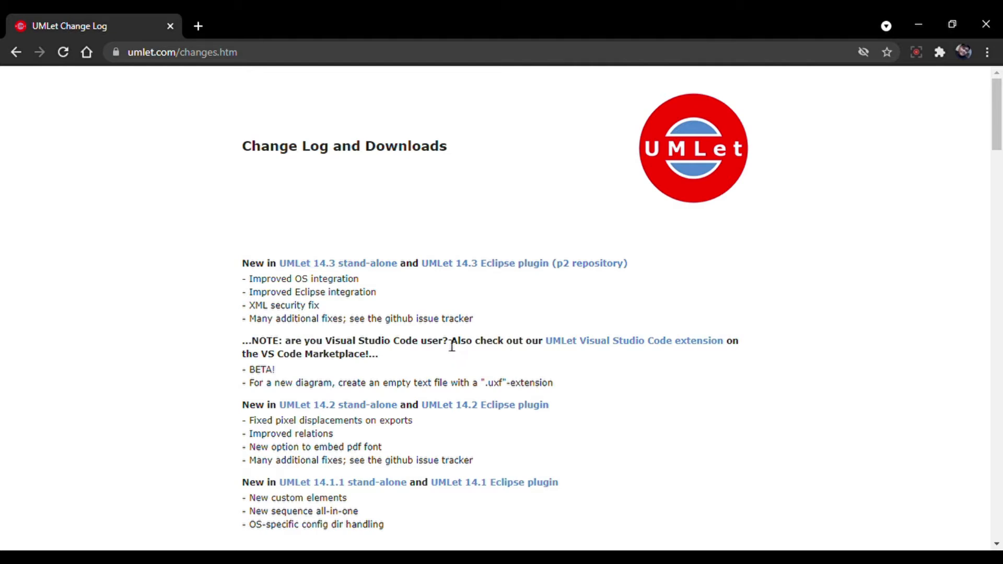
- Close the UMLet change log tab and open the UMLetino site from a 'umletino' search
left_click(197, 26)
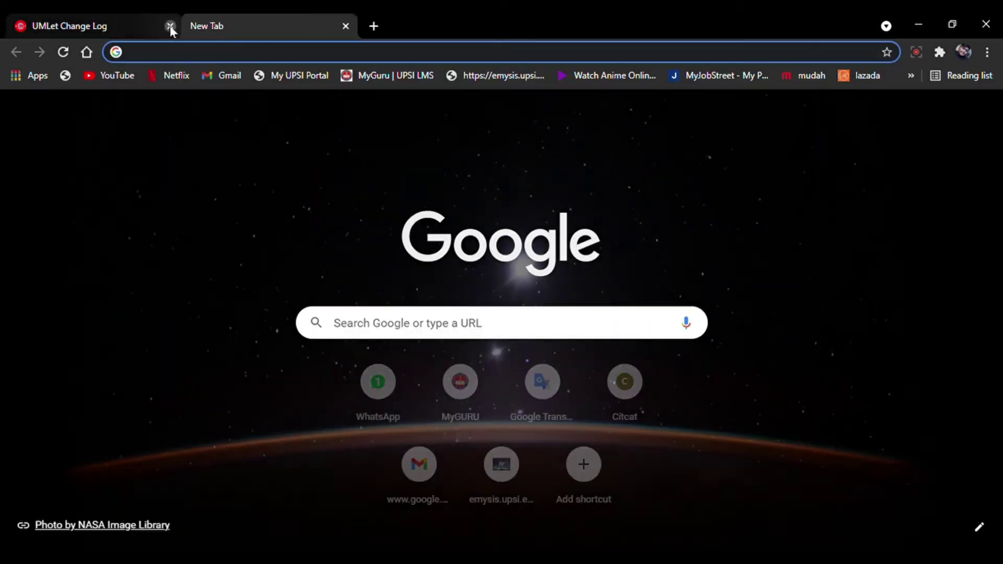
left_click(169, 26)
left_click(187, 52)
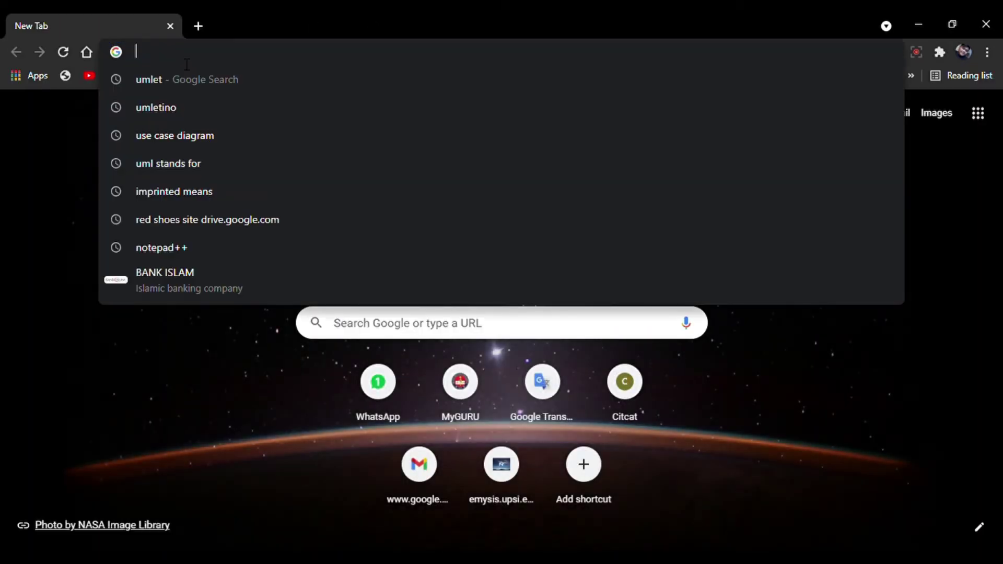
type("um")
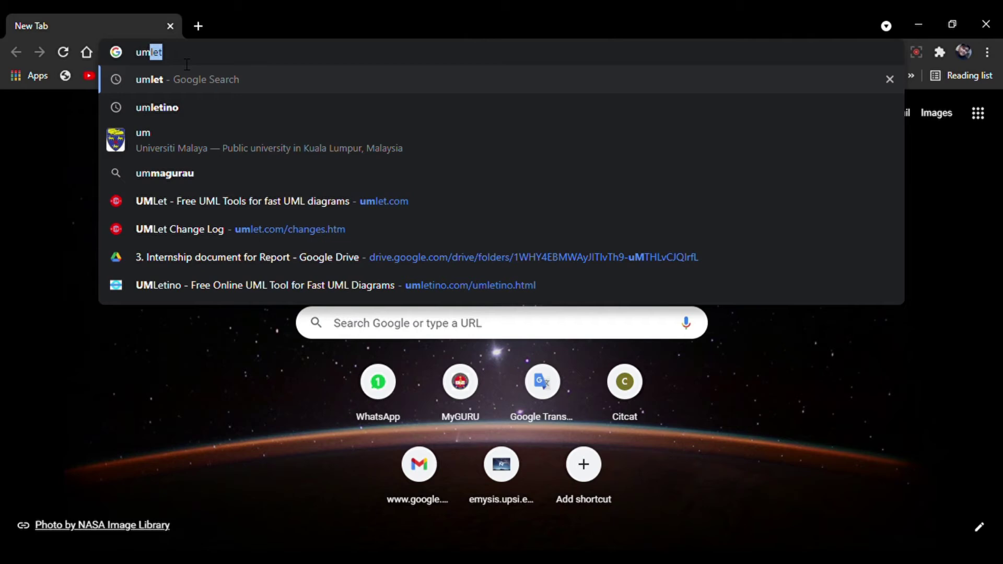
type("letino")
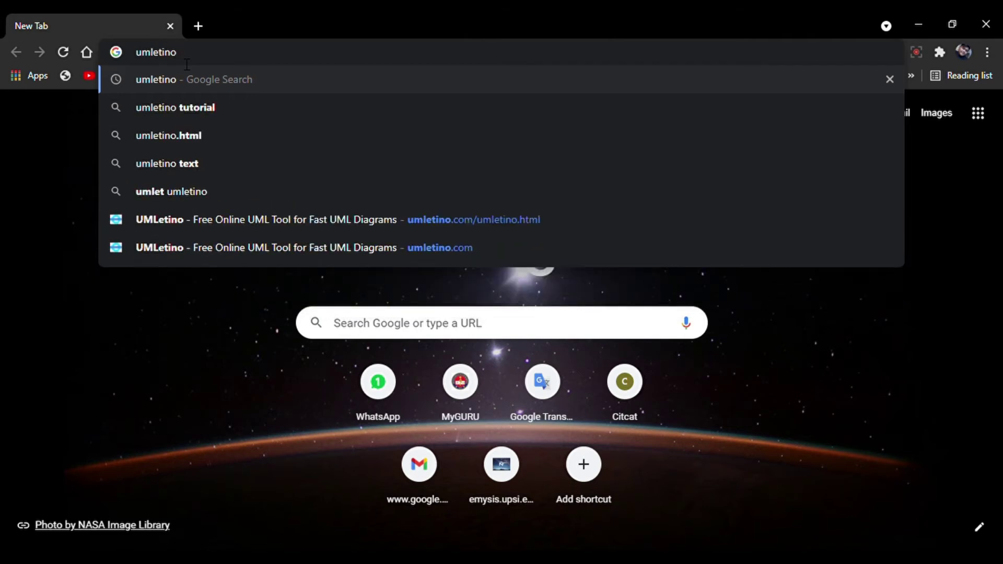
key("Return")
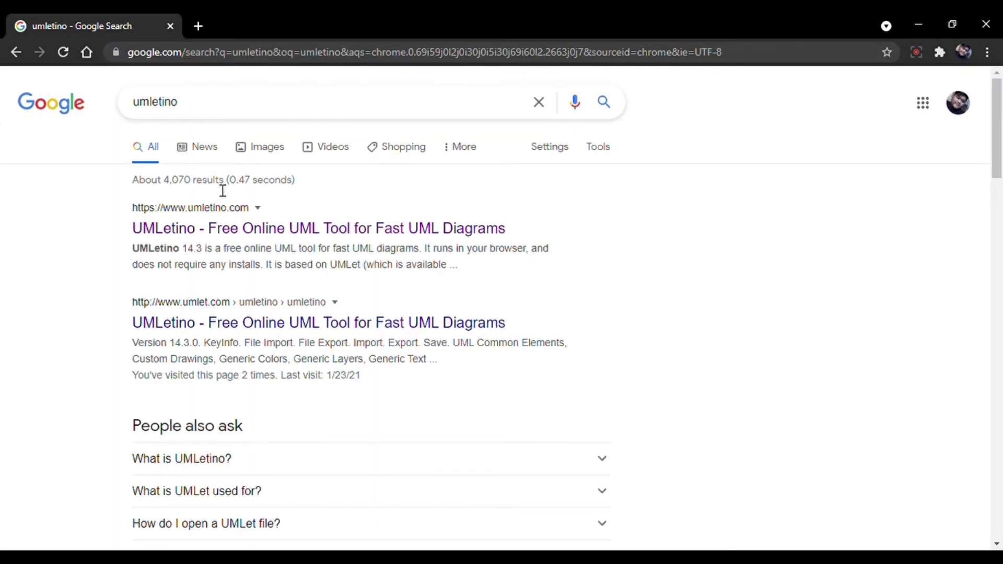
left_click(261, 231)
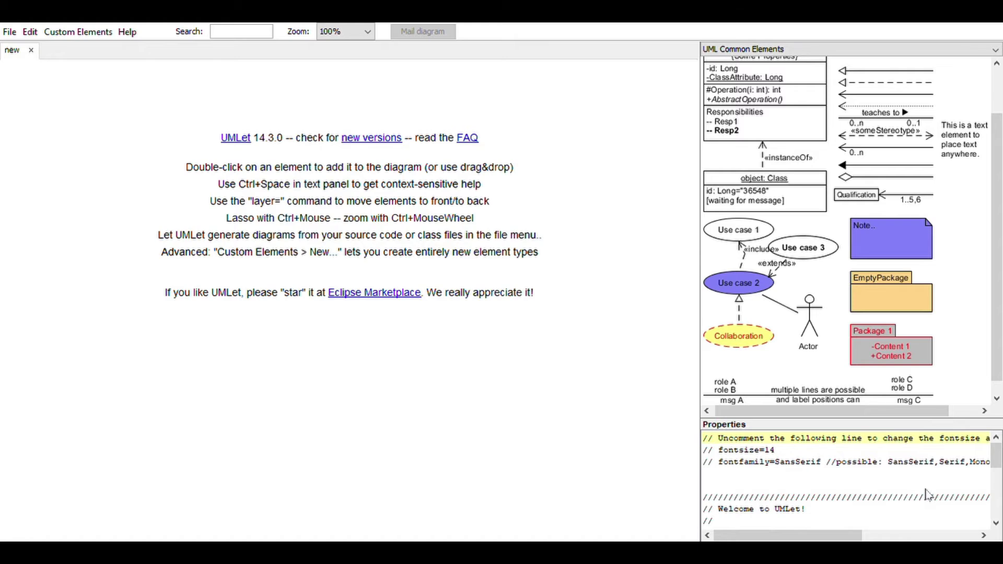
left_click(924, 49)
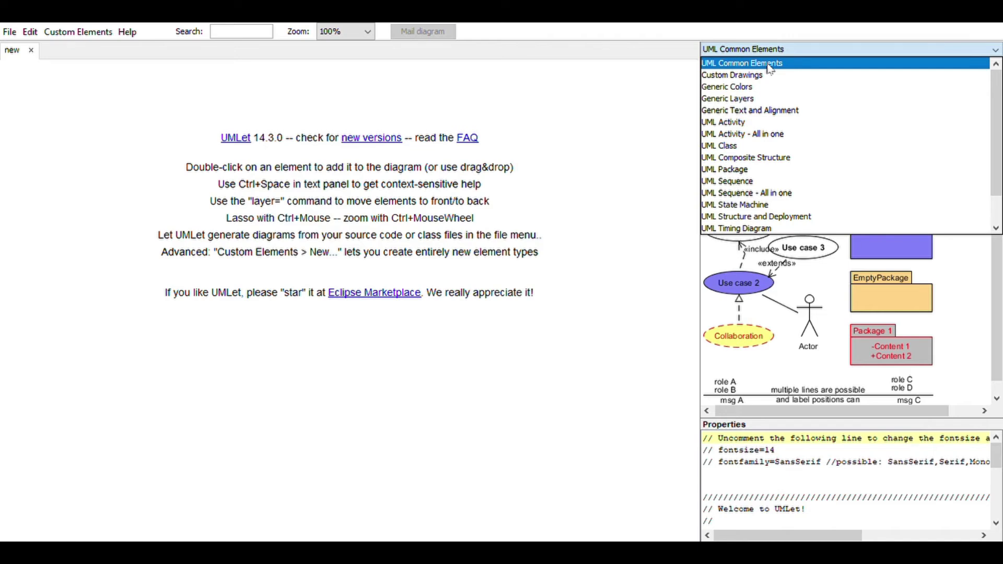
left_click(769, 64)
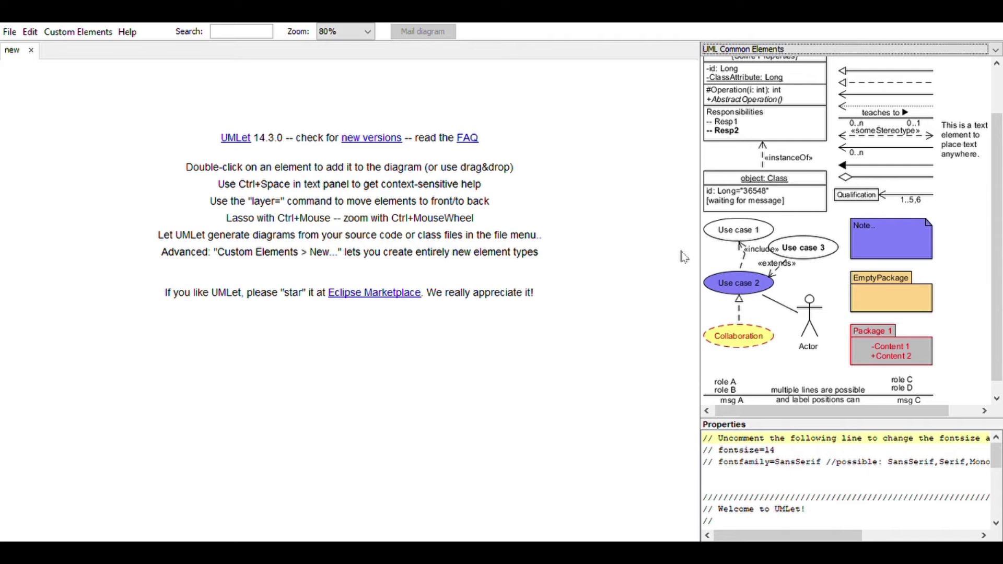
- Place an actor and two use case ovals on the canvas and arrange them
left_click_drag(813, 312, 149, 174)
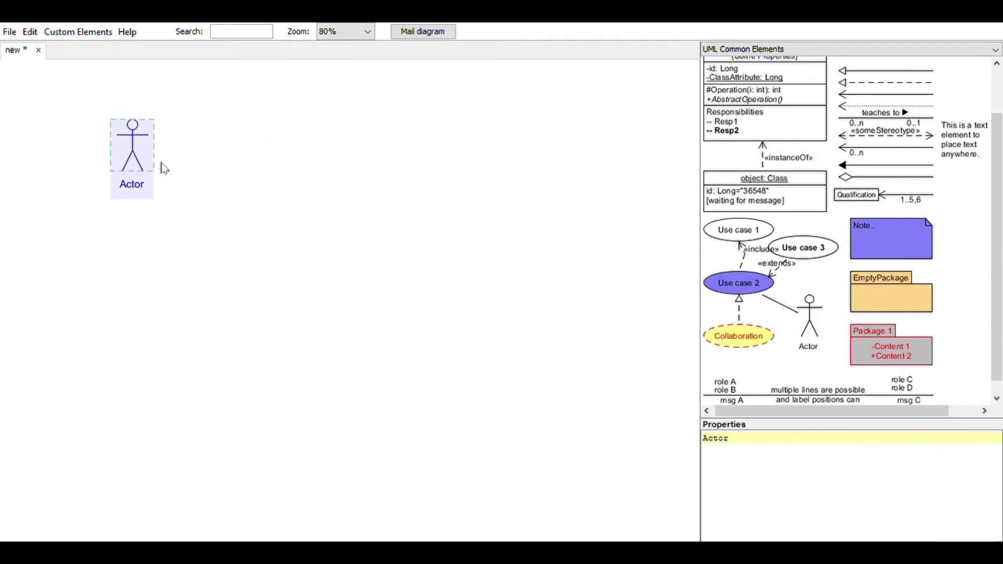
left_click_drag(738, 231, 264, 130)
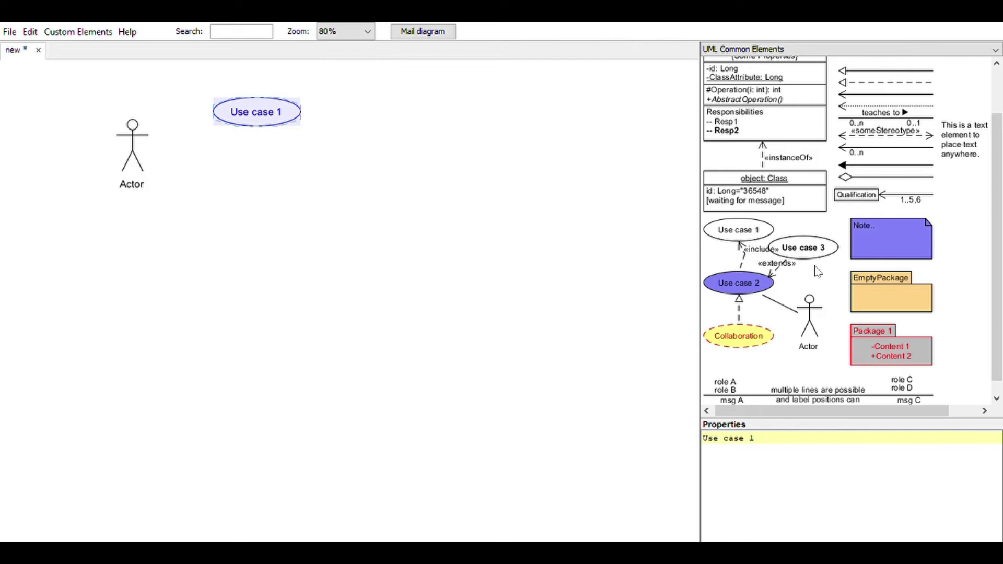
left_click_drag(702, 242, 270, 205)
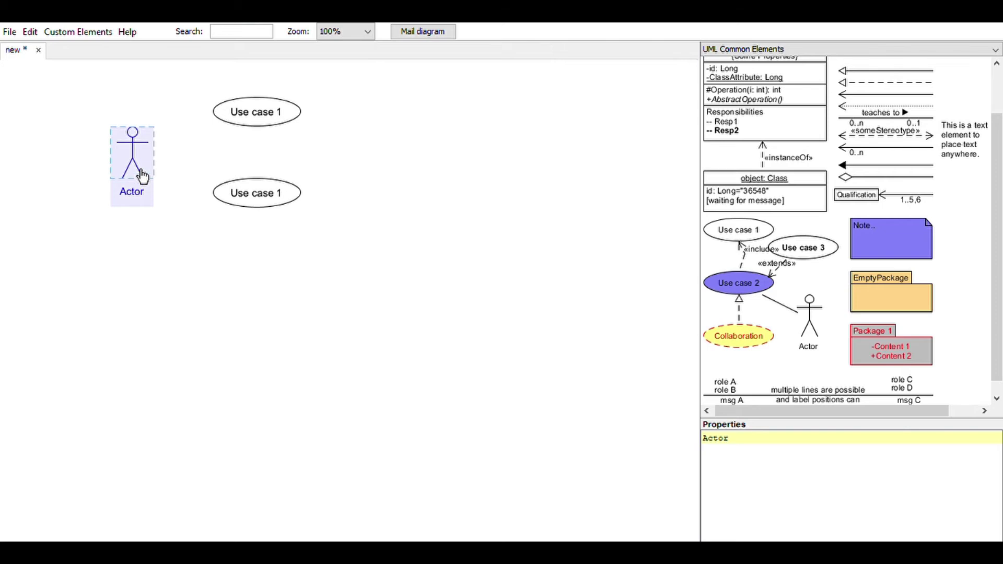
left_click_drag(143, 172, 129, 188)
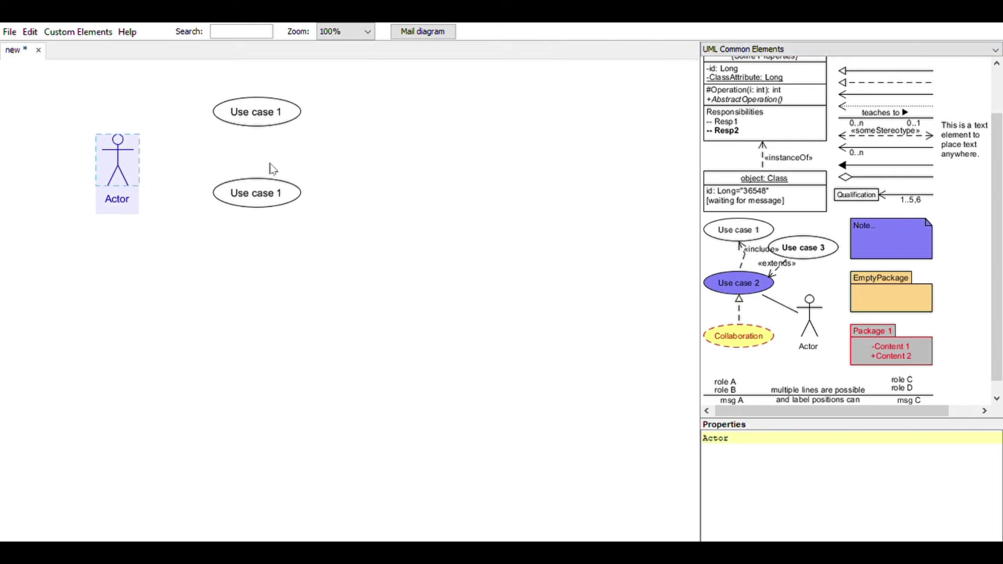
left_click_drag(251, 117, 264, 139)
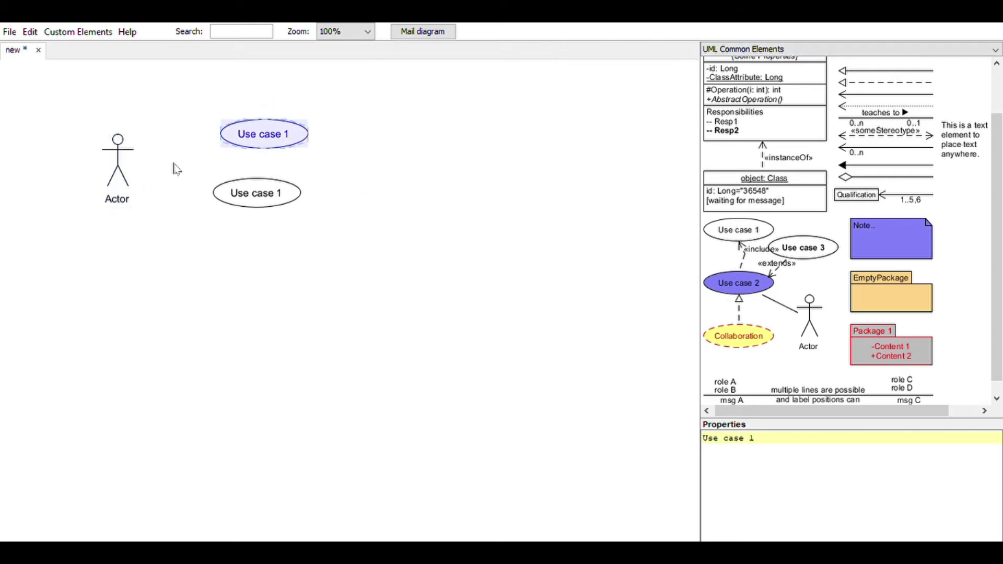
- Relabel the actor as 'customer' in the Properties panel
left_click(121, 203)
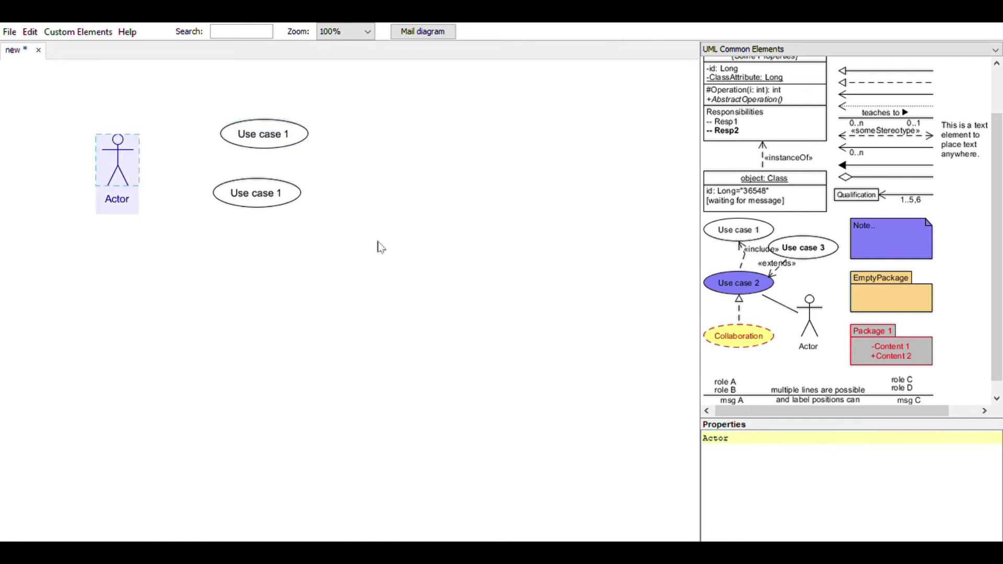
left_click(744, 441)
key("BackSpace")
key("BackSpace")
type("omer")
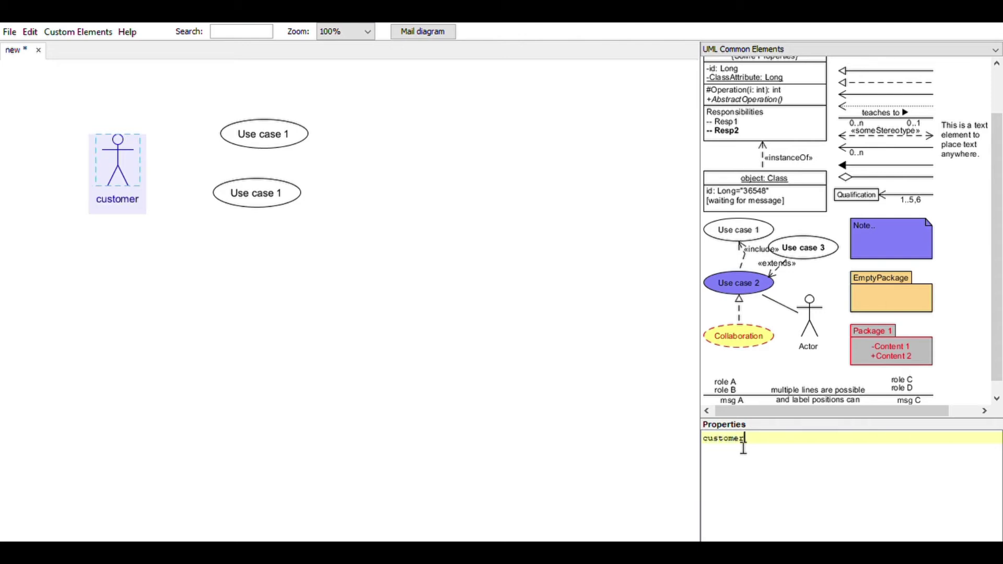
- Rename the top use case oval to 'make payment'
left_click(473, 424)
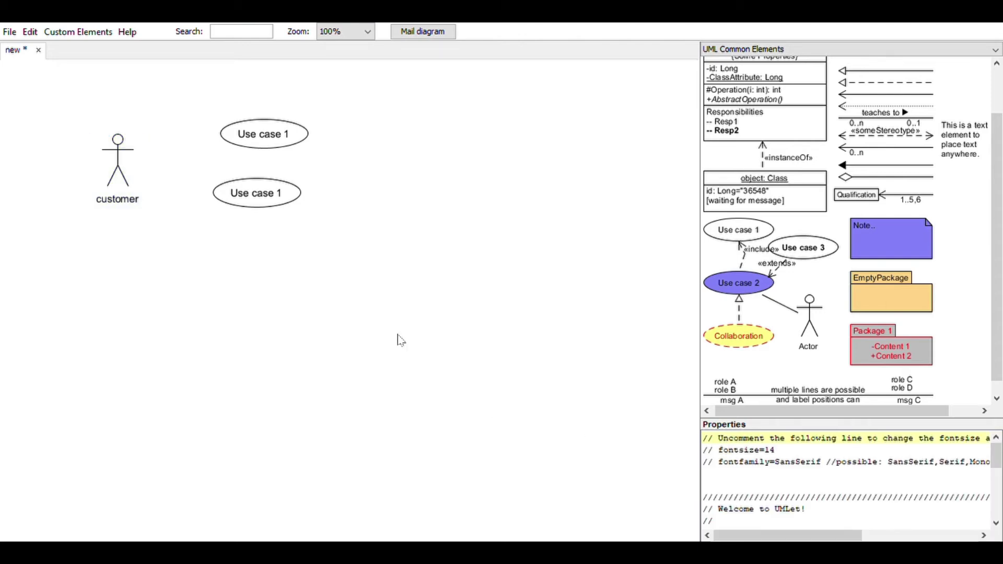
left_click(296, 139)
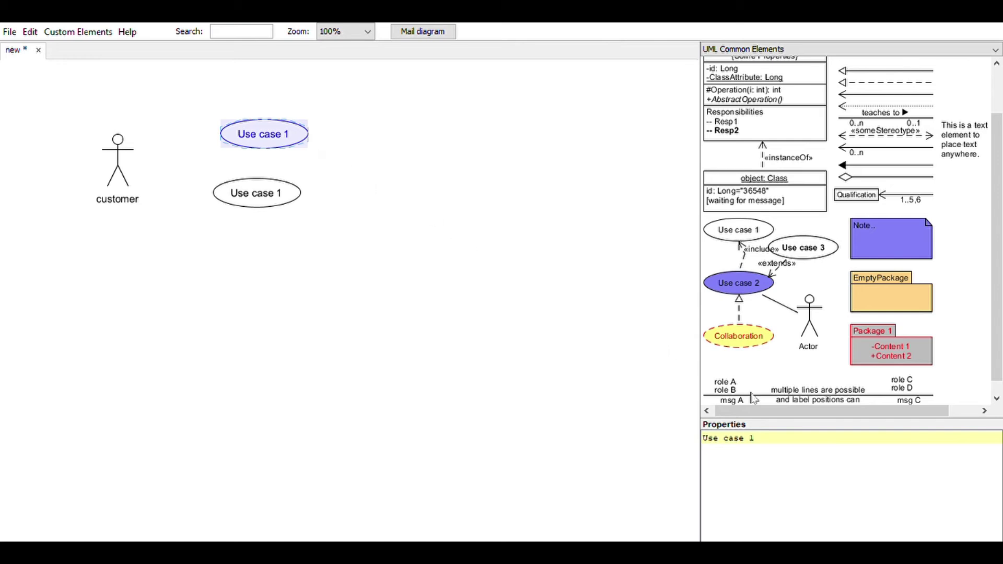
left_click(770, 440)
key("BackSpace")
key("BackSpace")
key("BackSpace")
type("make pay ")
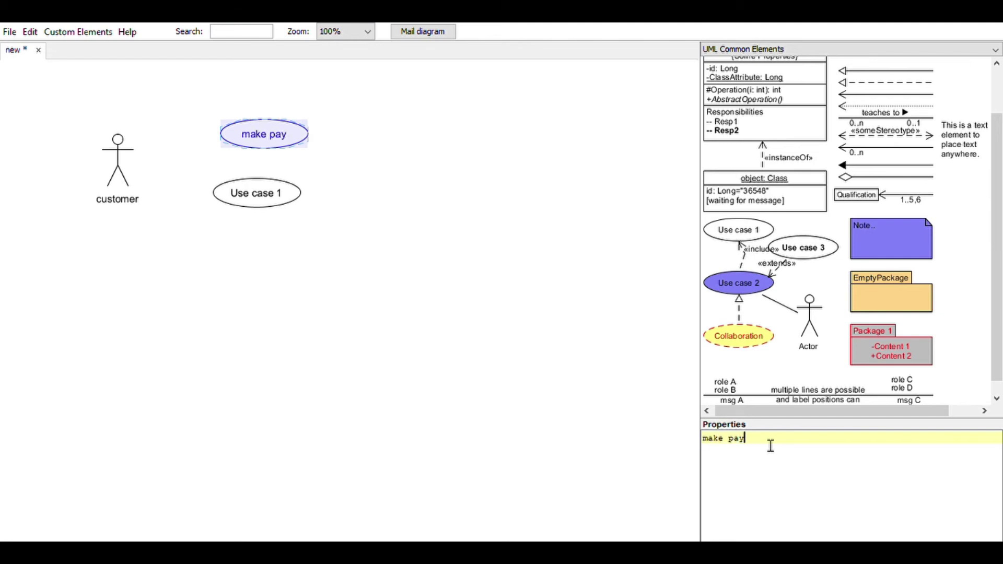
type("mennn")
key("BackSpace")
key("BackSpace")
key("BackSpace")
key("BackSpace")
key("BackSpace")
key("BackSpace")
type("me")
type("nt.")
- Rename the second use case oval to 'make order'
left_click(259, 192)
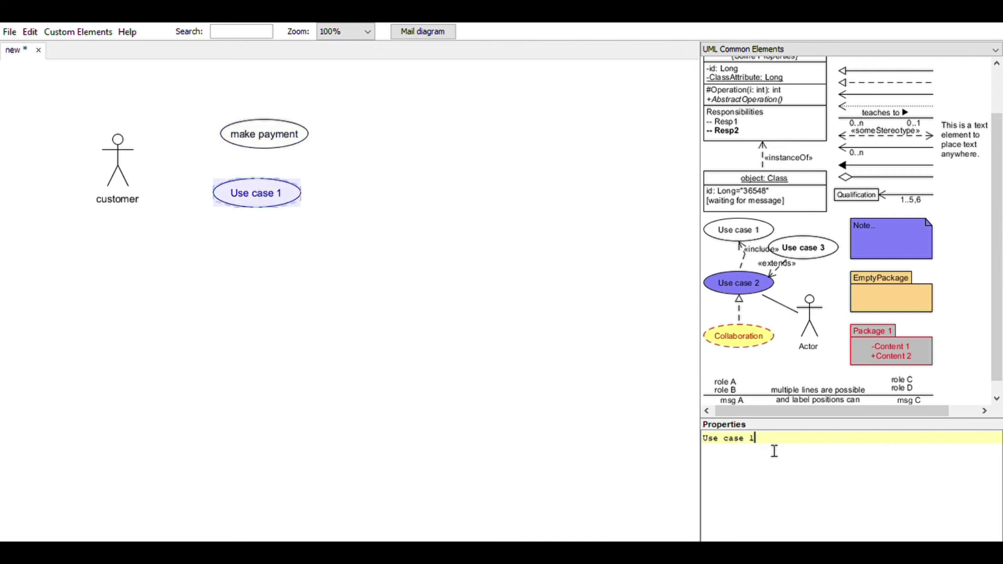
left_click_drag(773, 439, 724, 439)
left_click(756, 454)
key("BackSpace")
key("BackSpace")
key("BackSpace")
key("BackSpace")
key("BackSpace")
key("BackSpace")
key("BackSpace")
key("BackSpace")
type("m")
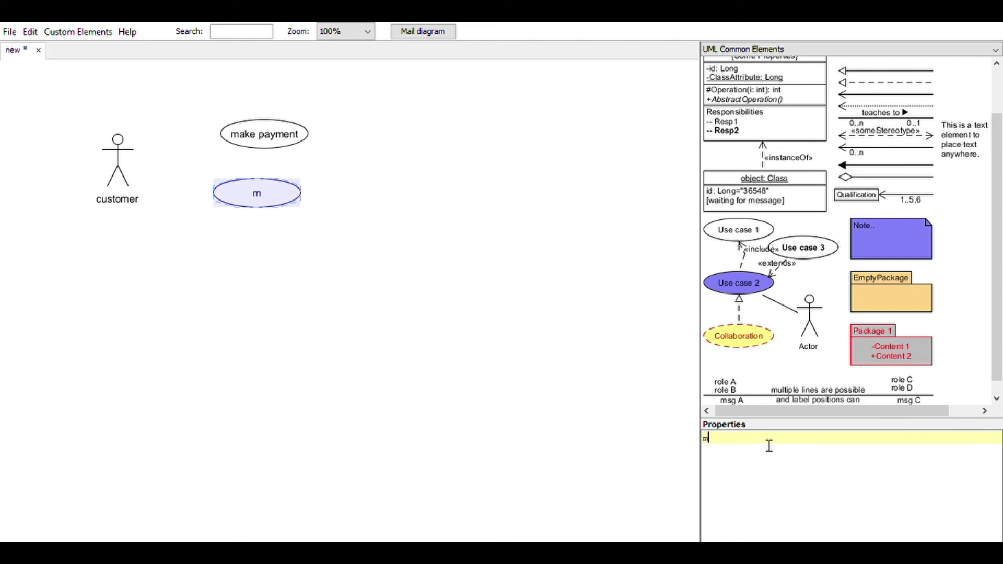
type("ake order")
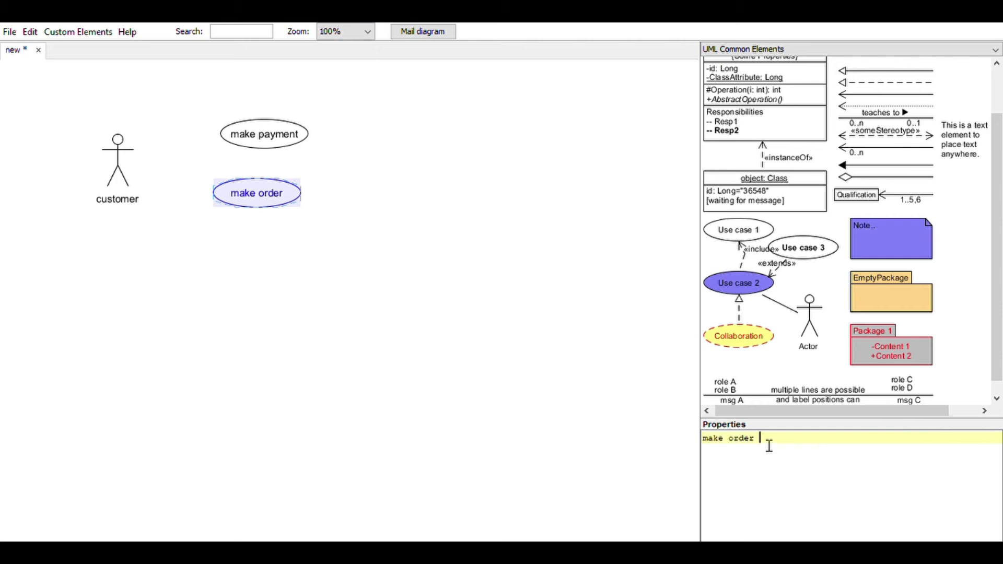
- Align the 'make order' oval under 'make payment'
left_click(329, 300)
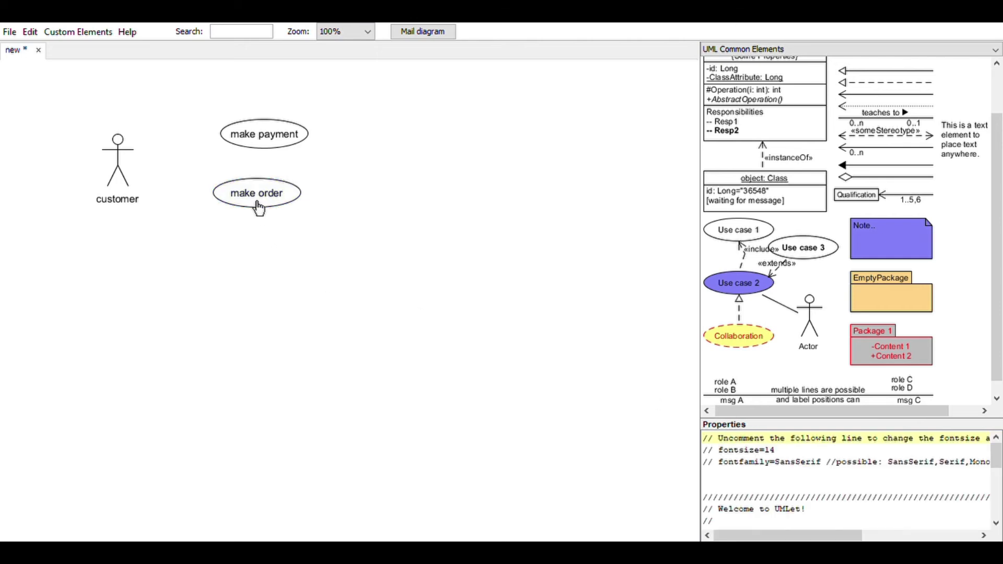
left_click_drag(258, 206, 275, 208)
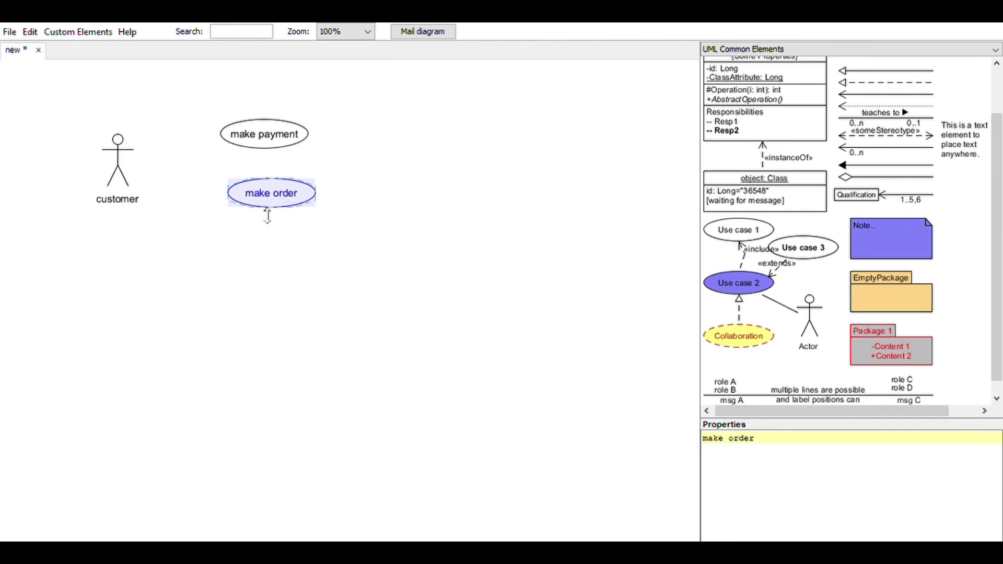
mouse_move(282, 207)
left_mouse_down()
mouse_move(273, 210)
mouse_move(292, 211)
left_mouse_up()
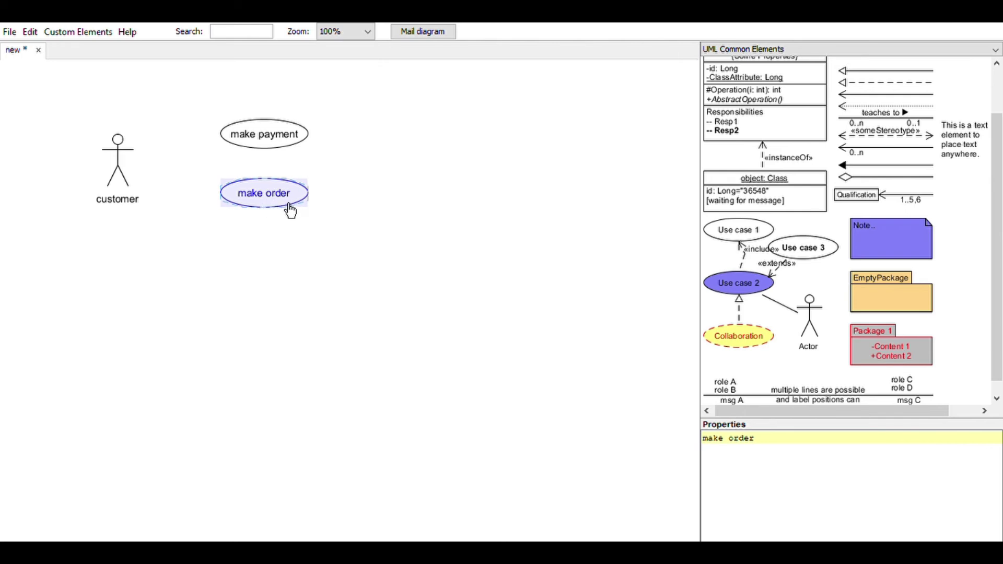
- Add a second actor below customer, plus «include» and «extends» relations
double_click(819, 322)
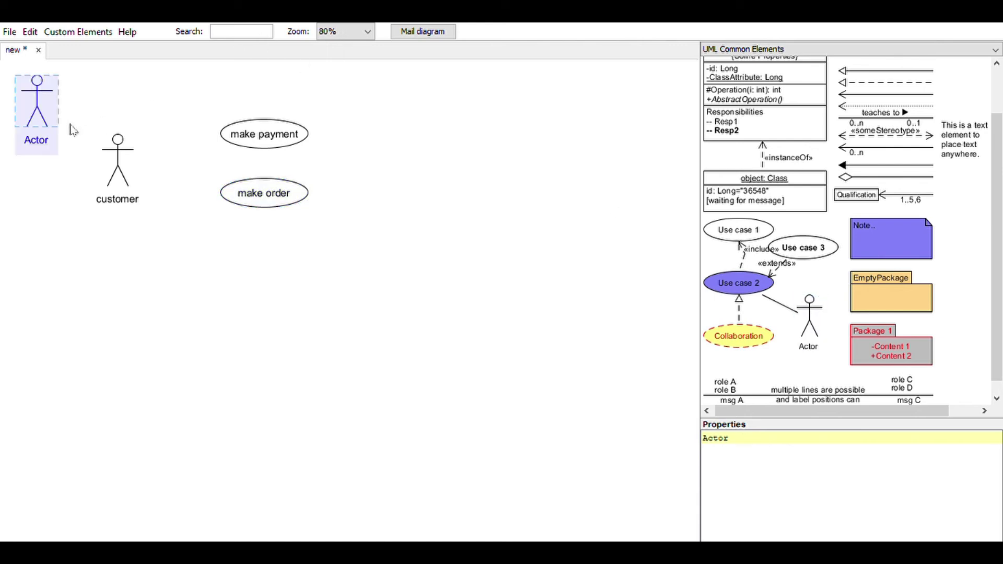
left_click_drag(48, 114, 135, 304)
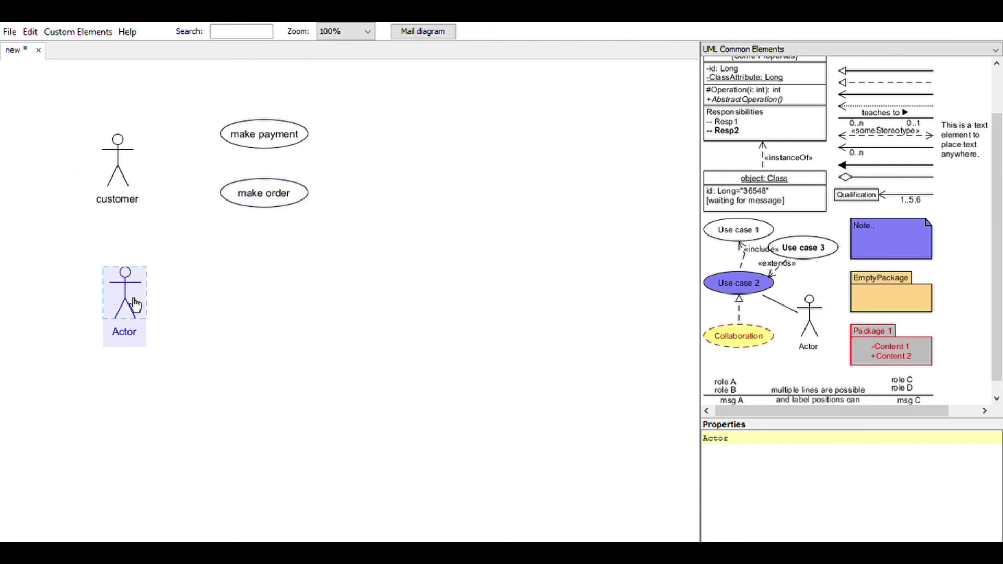
double_click(752, 265)
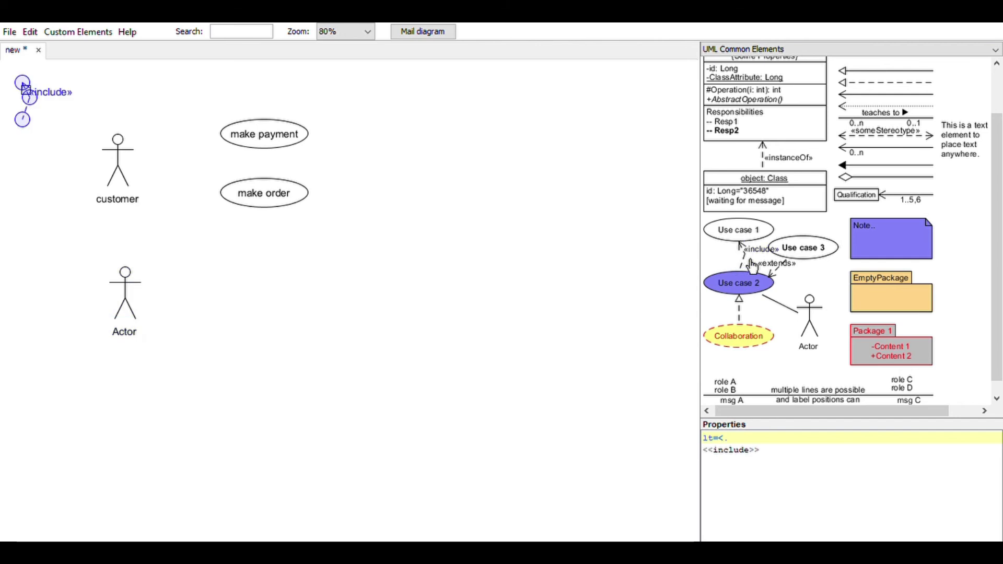
double_click(785, 278)
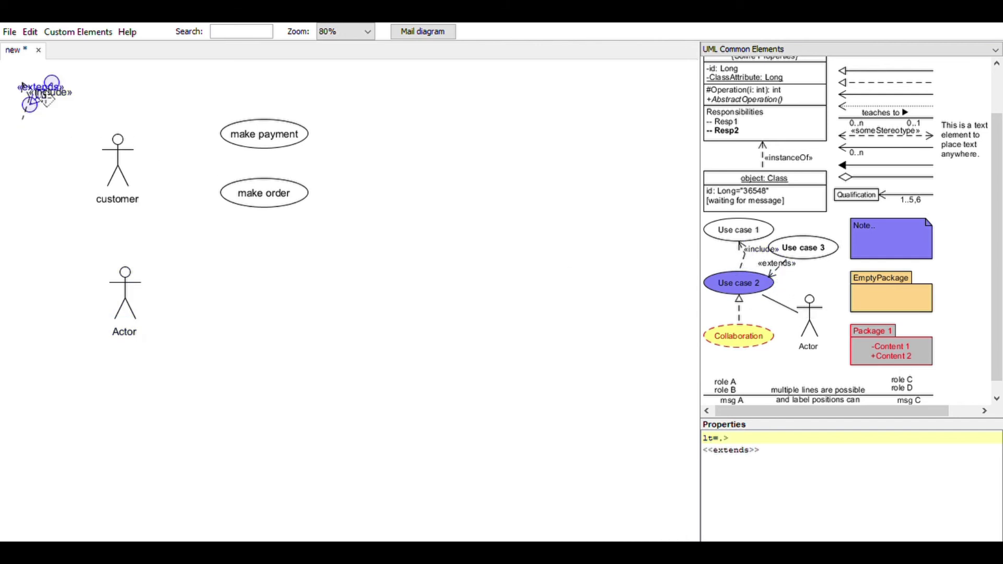
- Connect «extends» from customer to make payment and «include» to make order
mouse_move(41, 98)
left_mouse_down()
mouse_move(166, 259)
mouse_move(122, 186)
mouse_move(222, 134)
left_mouse_up()
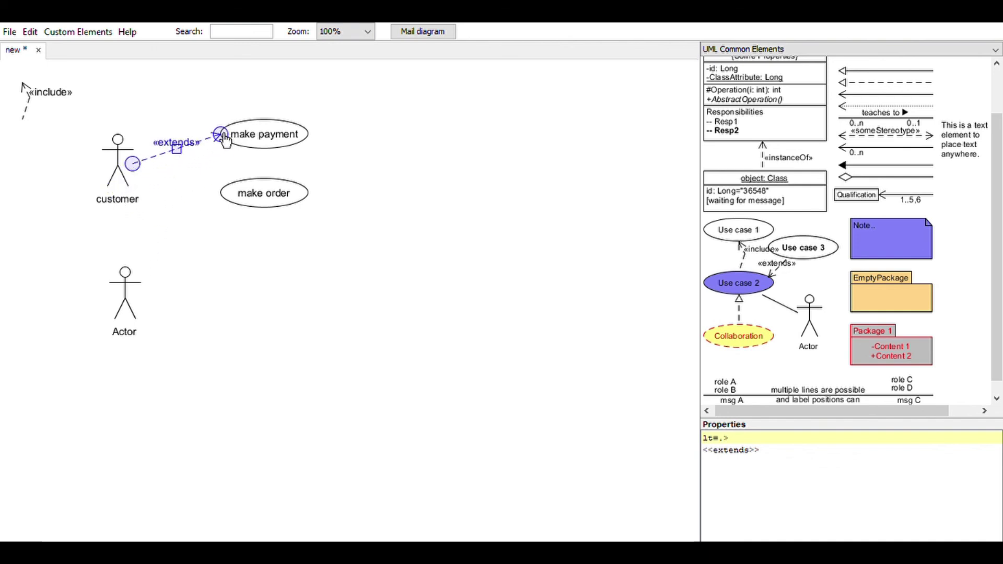
left_click(27, 100)
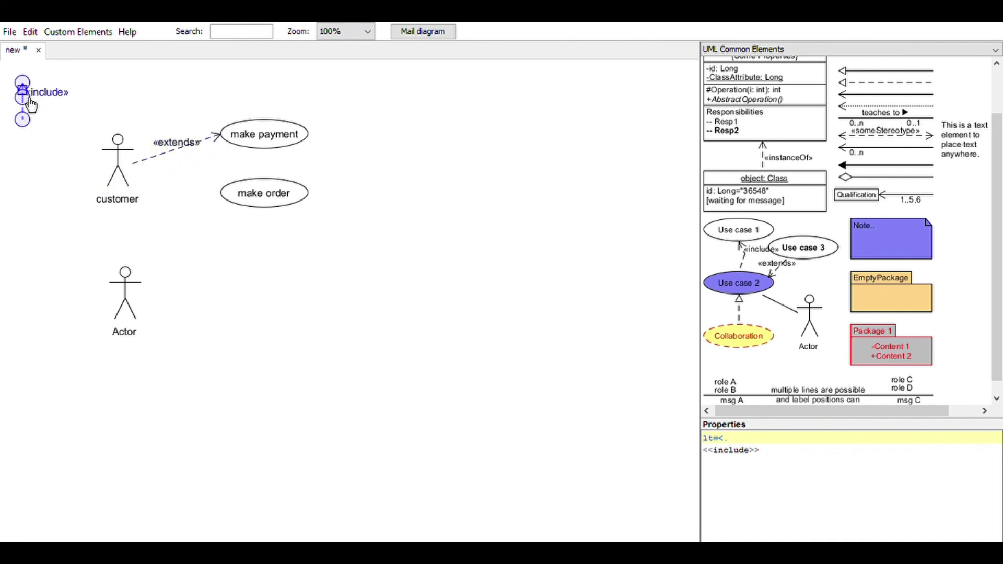
left_click_drag(33, 105, 139, 154)
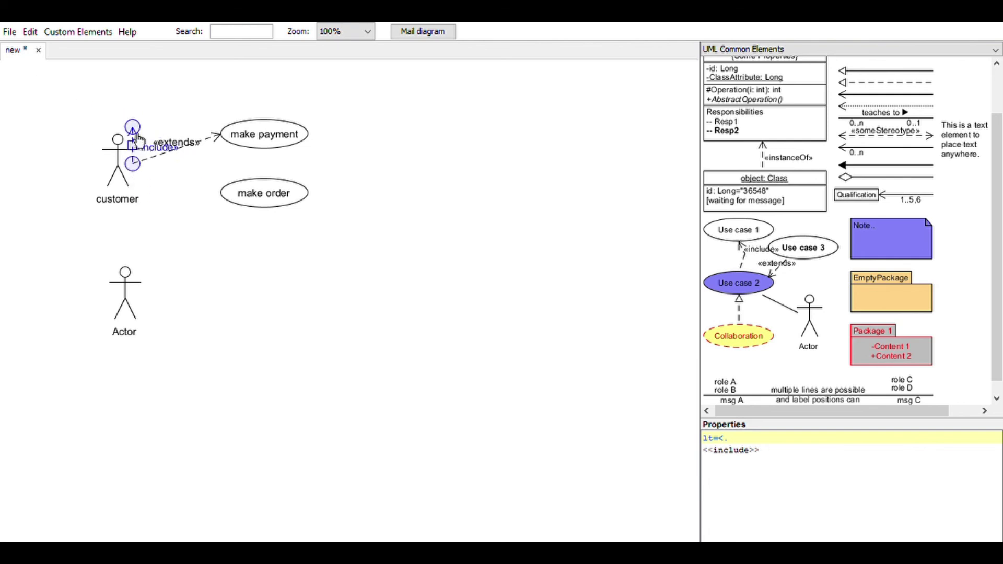
left_click_drag(132, 128, 221, 194)
left_click(331, 305)
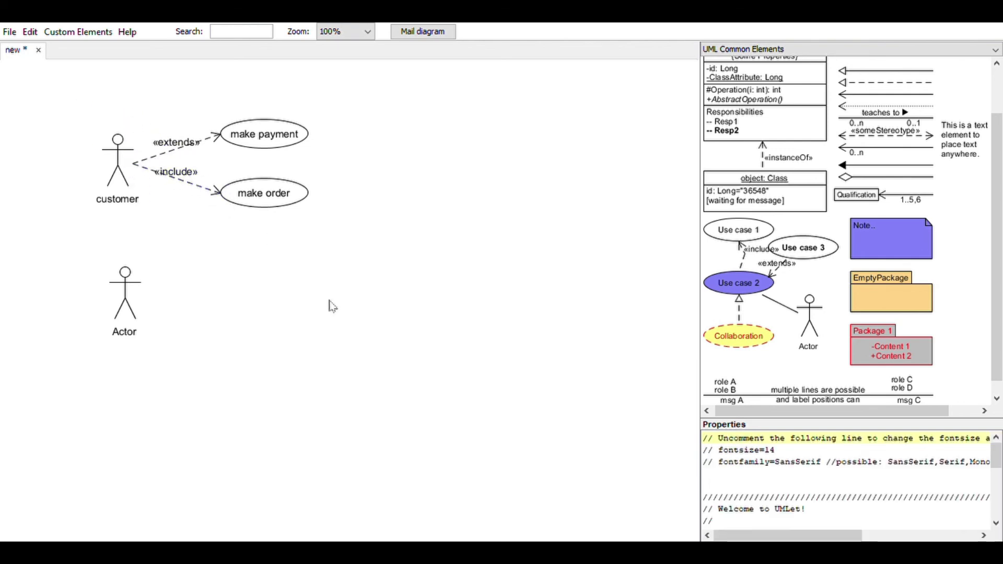